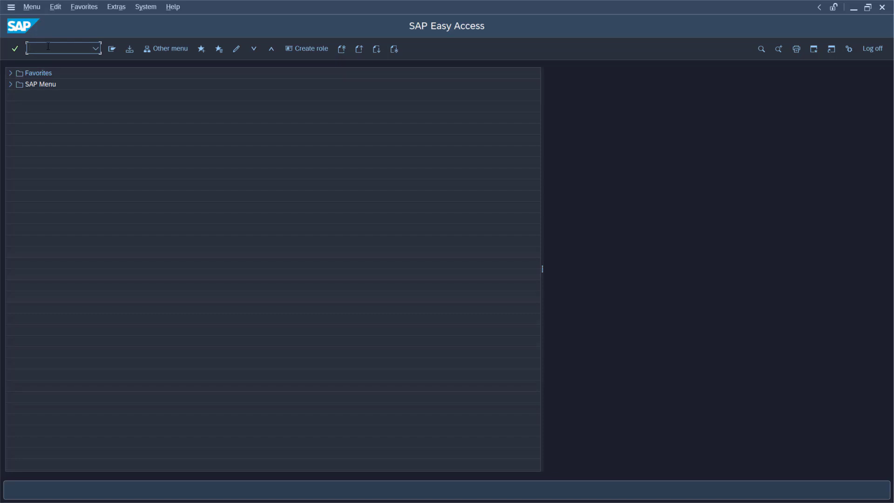
Open transaction COOIS and set the list type to Capacities.
type("COOIS")
key("Return")
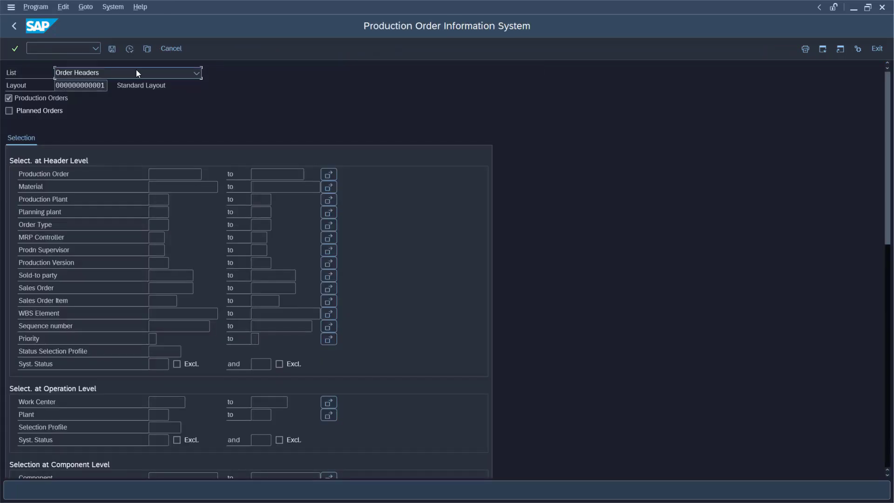
left_click(197, 73)
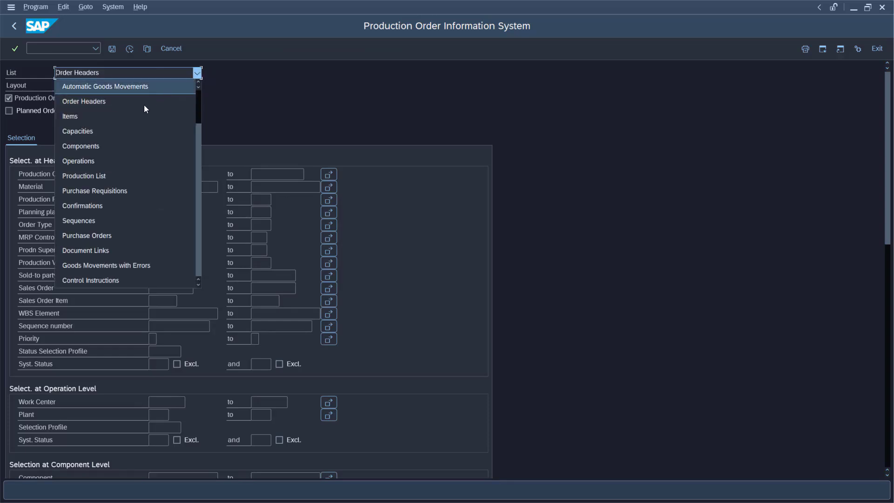
left_click(130, 128)
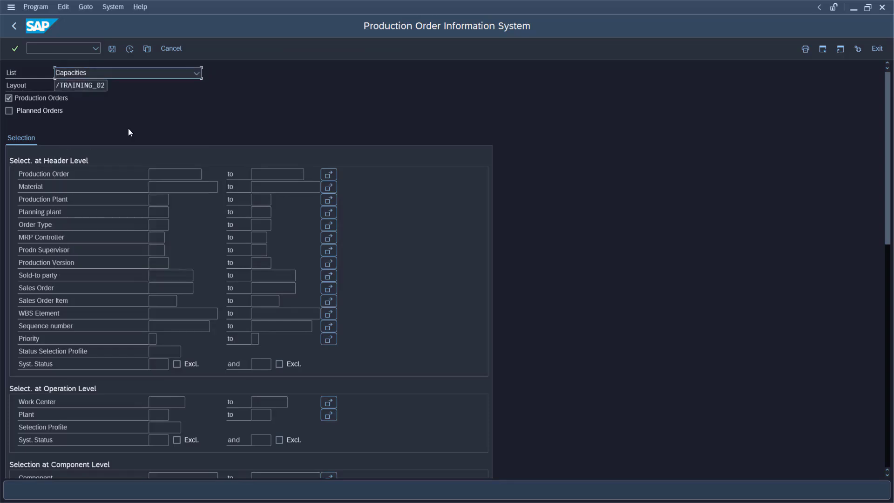
left_click(102, 86)
left_click(110, 86)
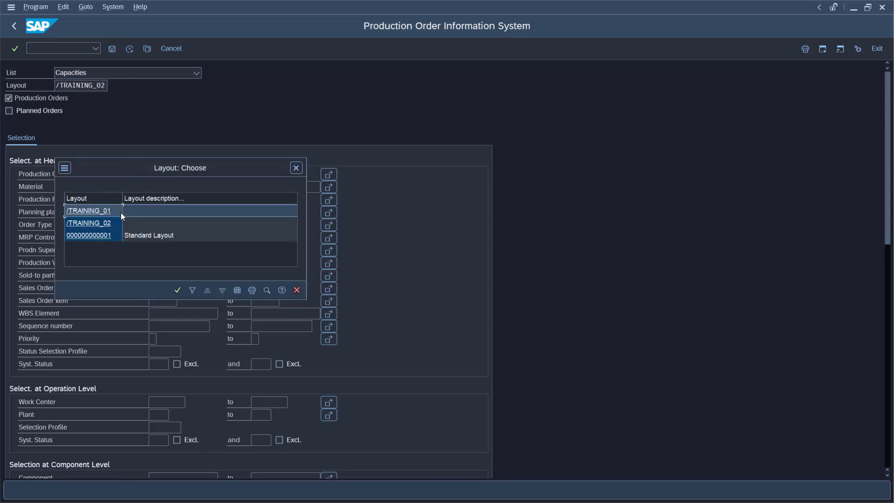
left_click(100, 235)
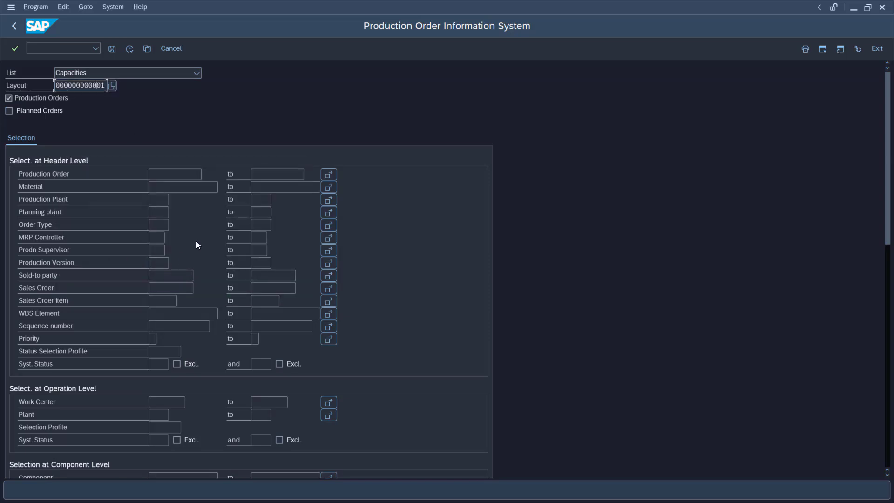
Restrict the production plant range to 1000 to 1000 and run the report.
left_click(162, 200)
type("1000")
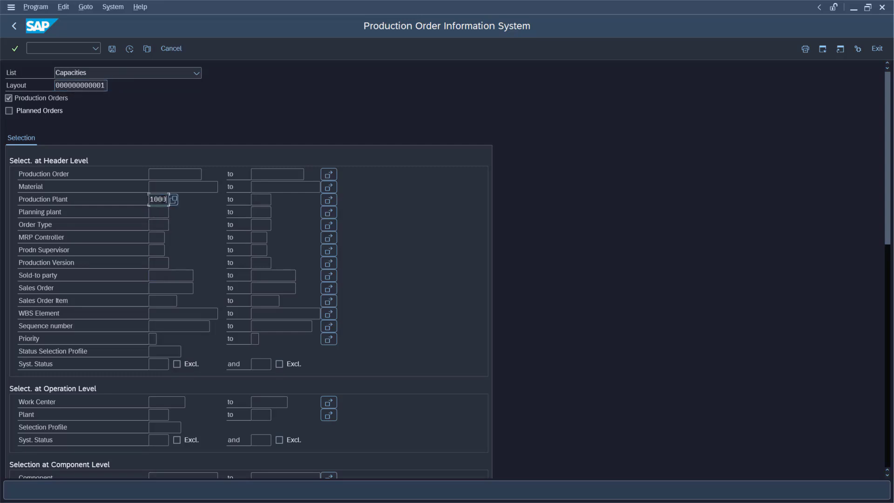
type("1000")
left_click(129, 49)
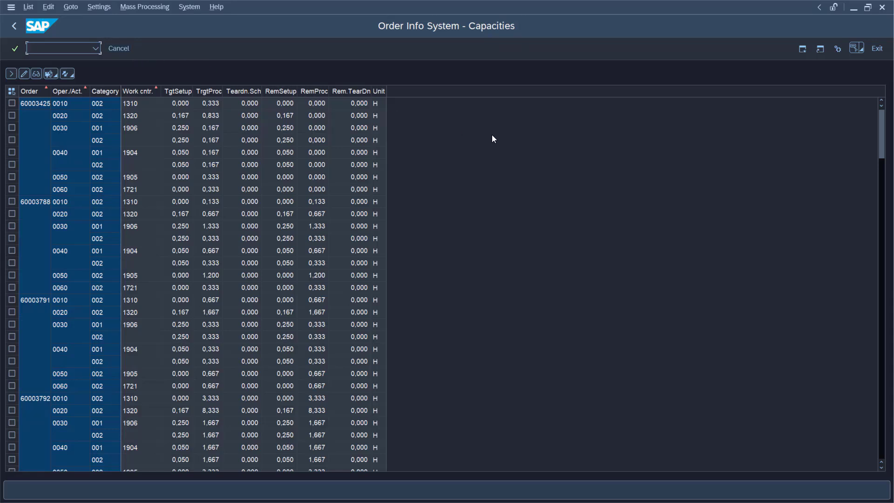
Return to the selection screen and save the selection as a variant named CAPPERWP.
left_click(13, 27)
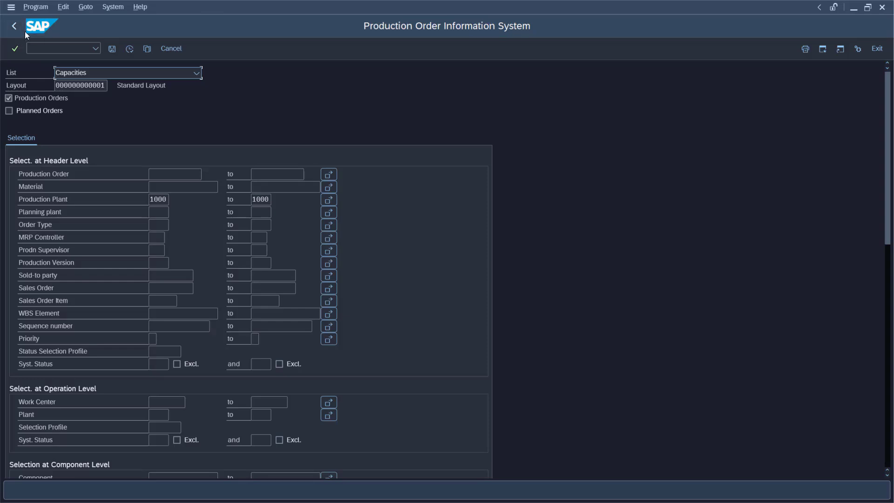
left_click(112, 49)
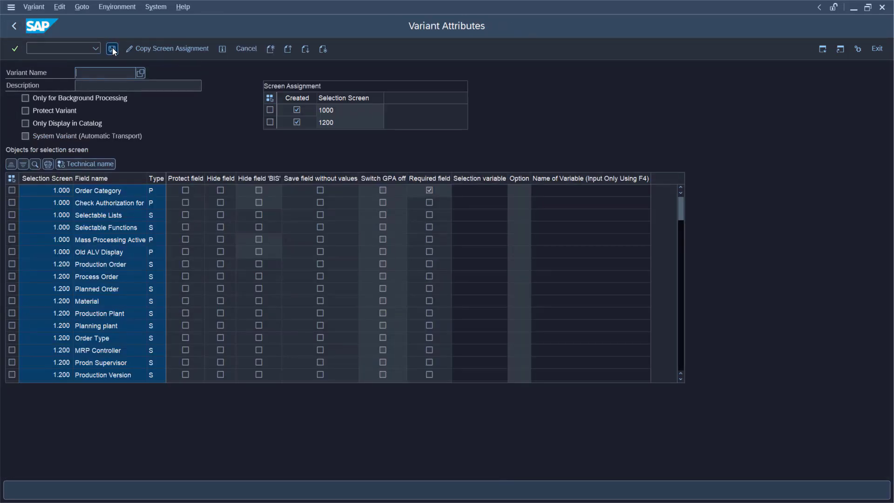
type("CAP")
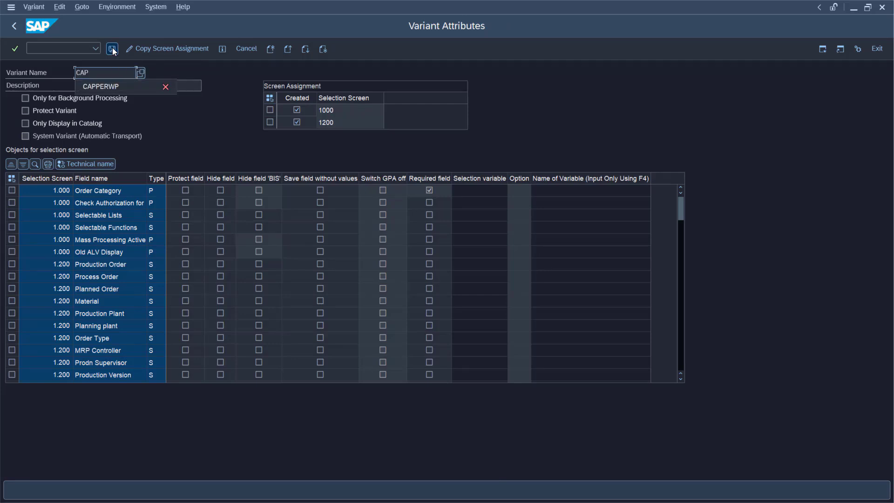
type("PER")
key("Down")
key("Return")
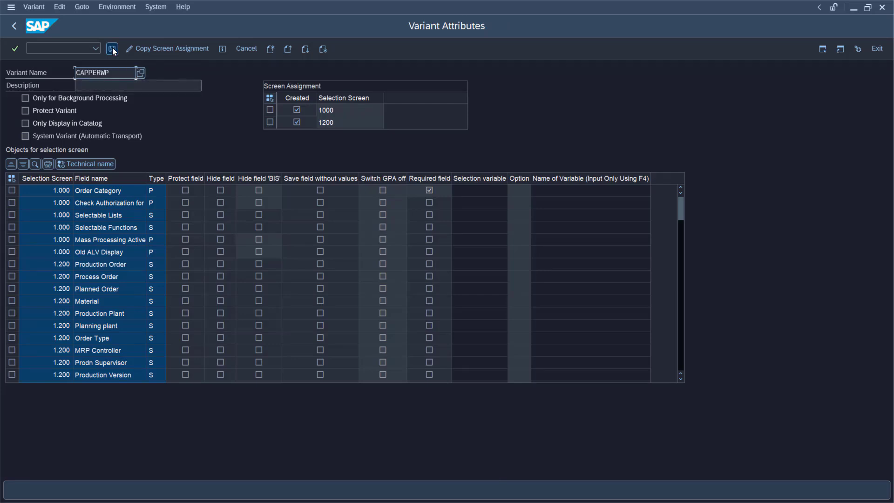
Give the variant the description 'capacity per workplace' and save it, overwriting the existing variant.
key("Tab")
type("c")
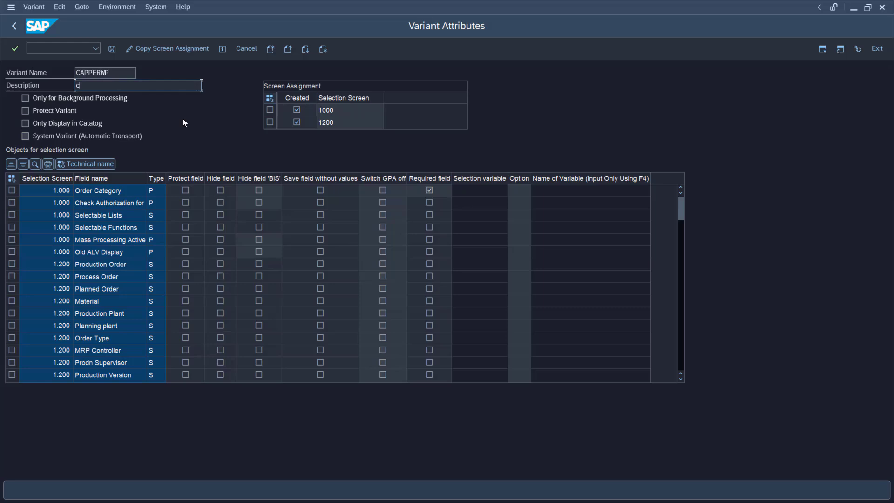
type("apacity per workplace")
left_click(112, 48)
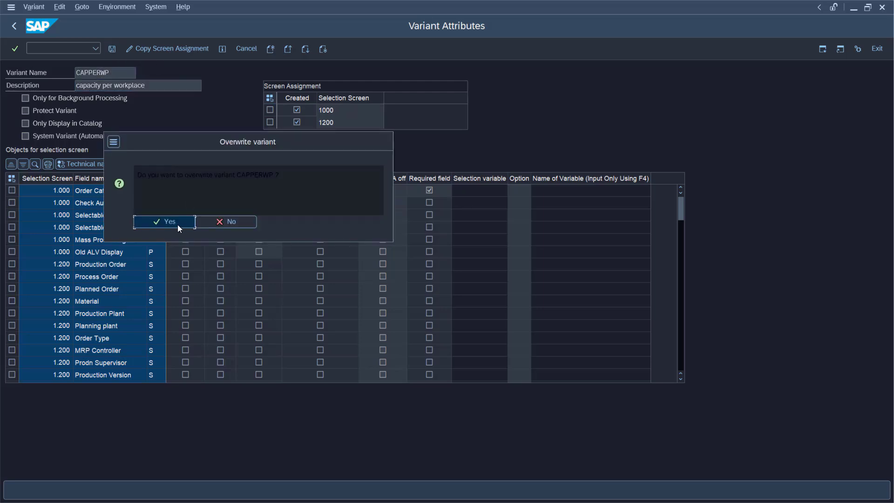
left_click(175, 223)
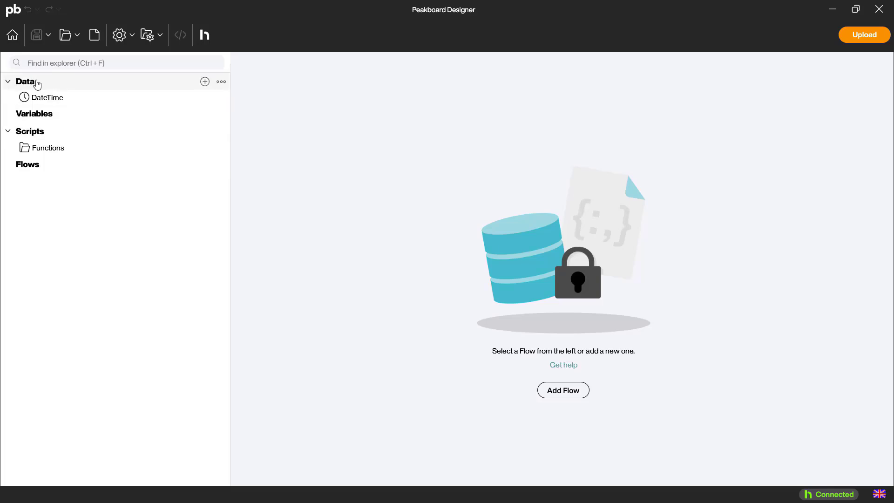
Switch to Peakboard Designer and add an SAP data source named DS_CapacityPerWorkplace reusing the existing connection.
right_click(37, 84)
left_click(65, 87)
left_click(325, 106)
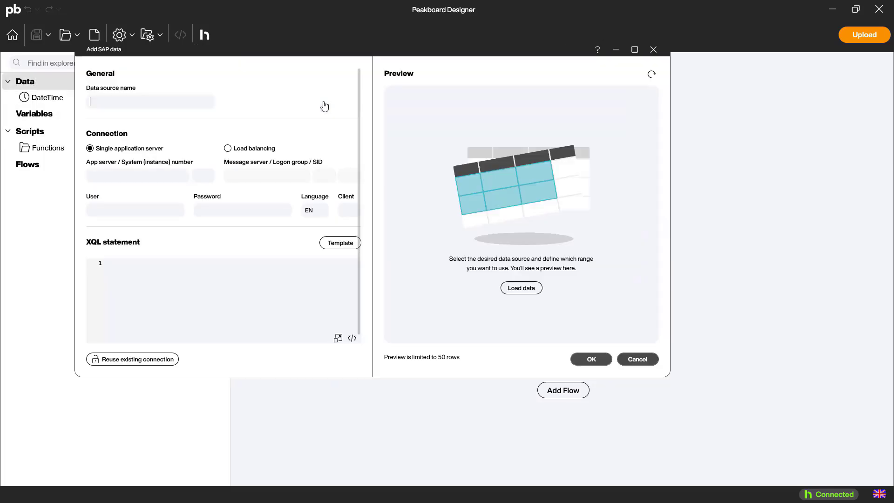
type("DS_CapacityPerWorkplace")
left_click(142, 365)
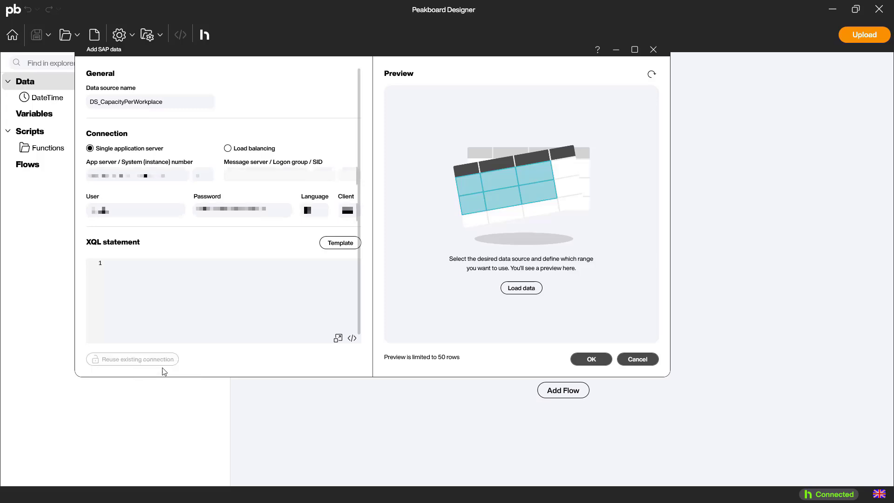
Enter the XQL statement EXECUTE REPORT 'PPIO_ENTRY' USING 'CAPPERWP'.
left_click(154, 273)
type("E")
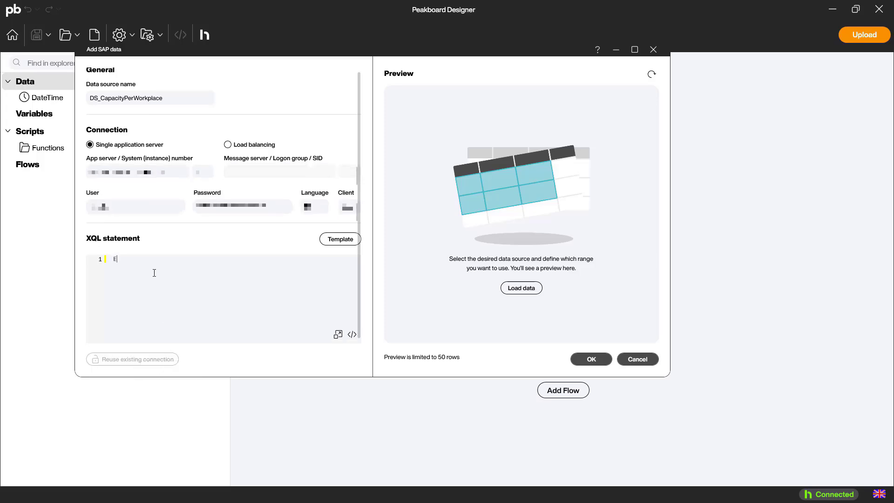
type("XECUTE REPORT 'PPIO'_ENTRY")
type(" USING")
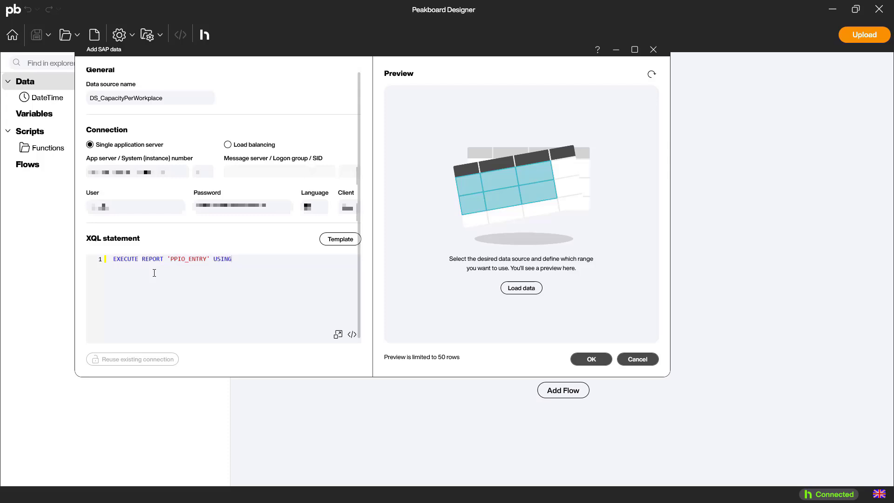
type(" 'CAPPERWP")
Load the data preview, scroll through its columns, and confirm the data source.
left_click(520, 290)
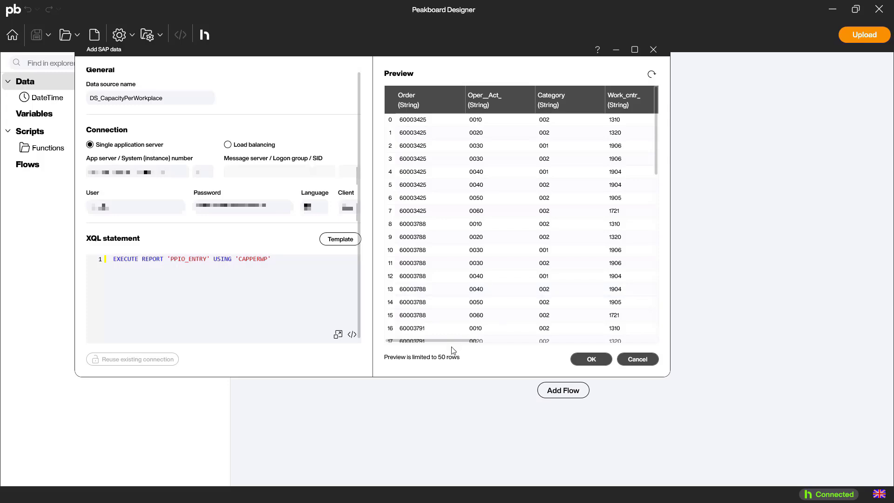
left_click_drag(453, 347, 635, 359)
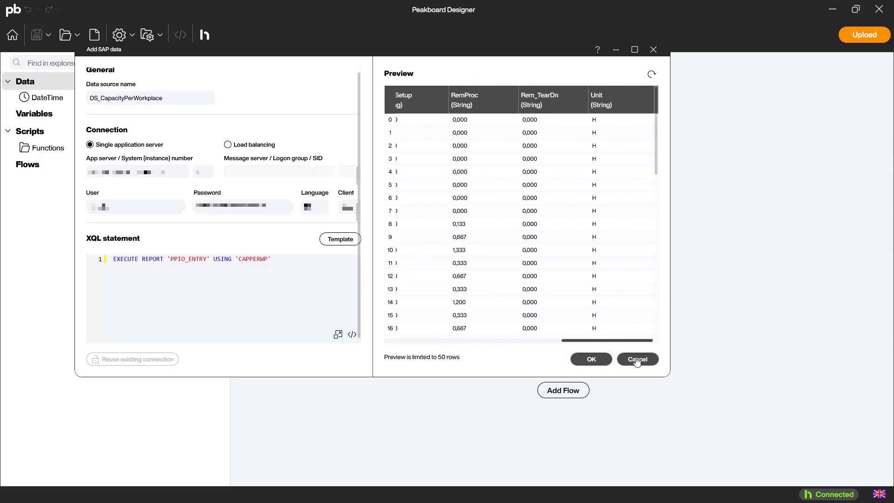
left_click(591, 359)
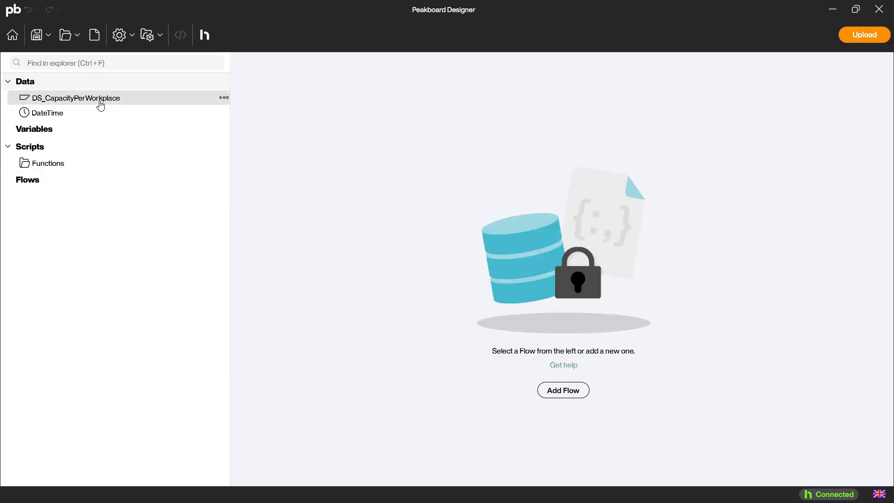
Duplicate DS_CapacityPerWorkplace as a new data source named DS_WorkplaceNames.
right_click(99, 99)
left_click(150, 214)
left_click_drag(376, 253, 481, 263)
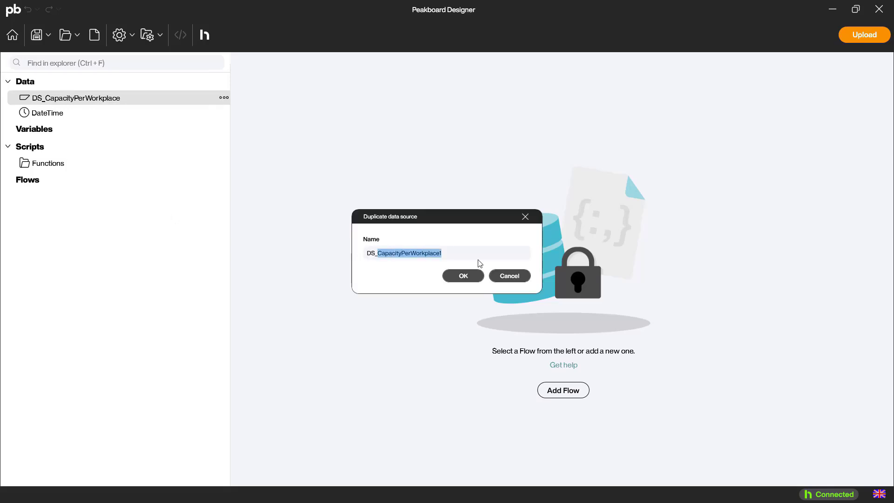
type("WorkplaceNames")
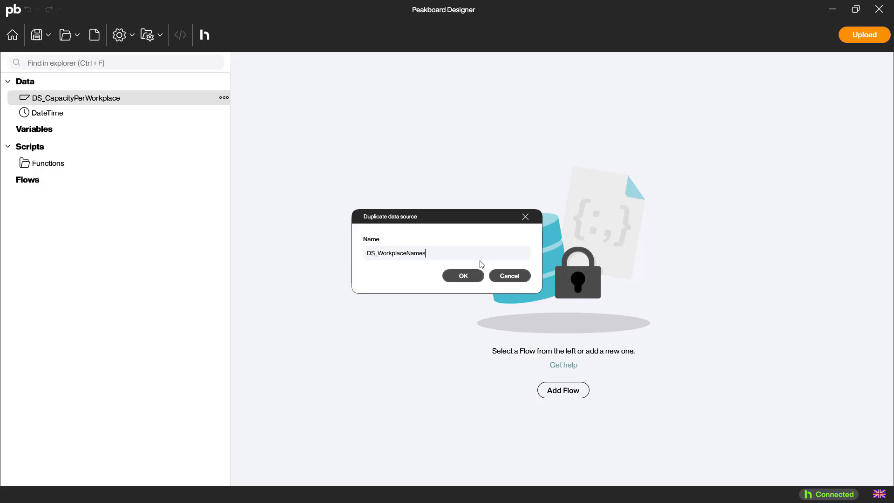
key("Return")
Replace its XQL statement with SELECT * FROM CRHD_V1 WHERE SPRAS = 'EN' AND WERKS = '1000'.
left_click_drag(275, 275, 93, 276)
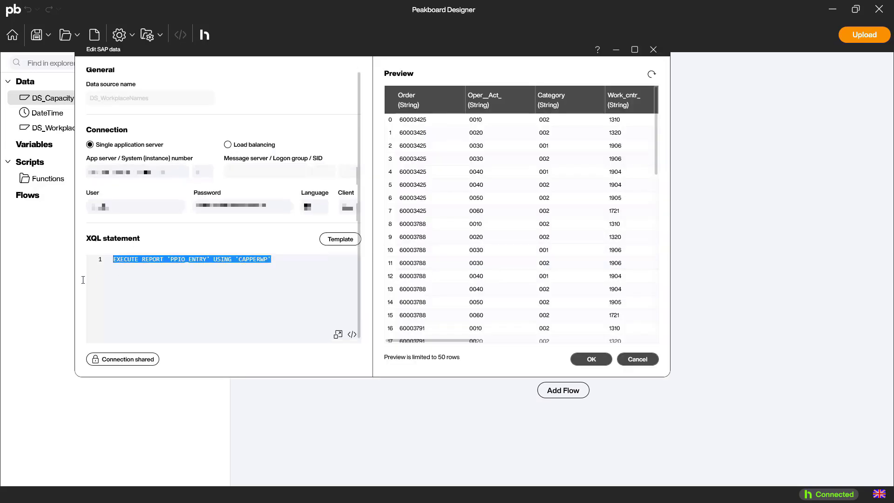
type("SELECT ")
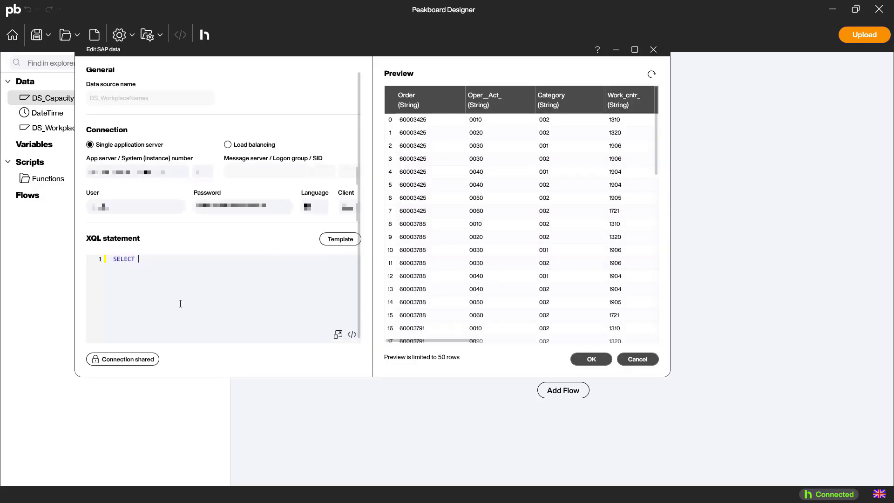
type("* FROM")
type(" CRHD_")
type("V1")
type(" WHERE")
type(" SPRAS =")
type(" ''")
type("EN AN")
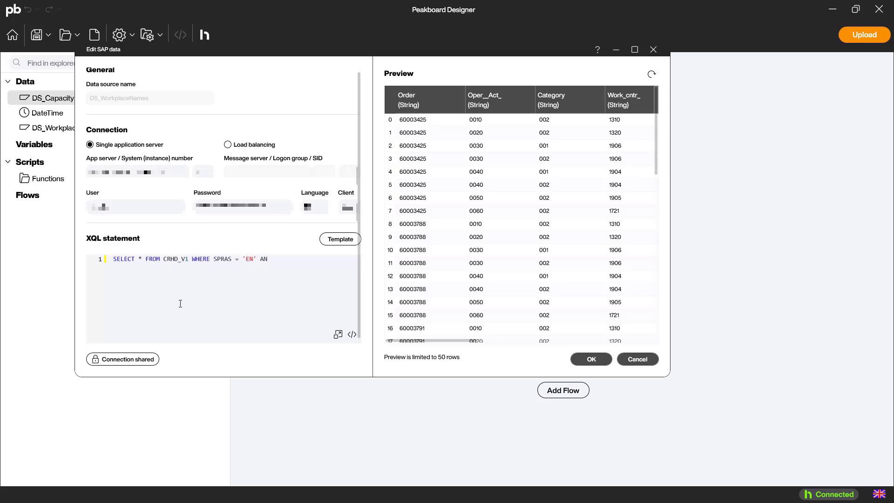
type("D WERKS = '1000")
Refresh the preview, scroll through the workplace columns, and confirm the data source.
left_click(651, 74)
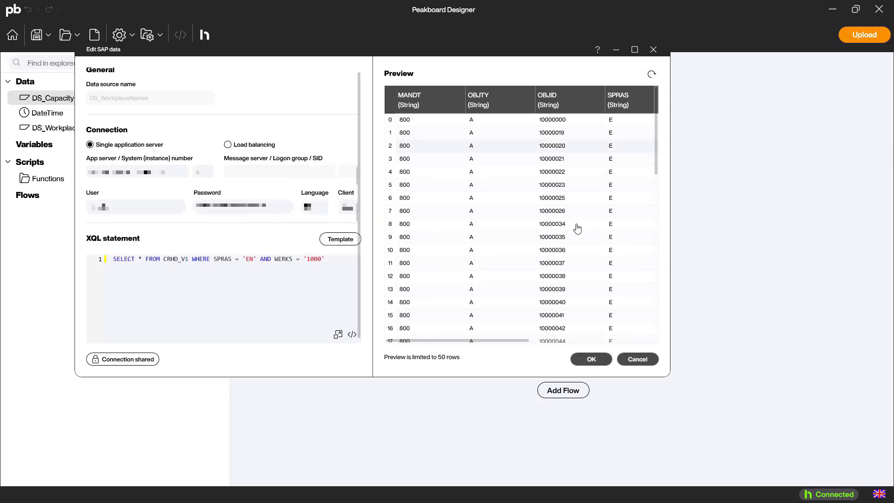
left_click_drag(503, 341, 627, 341)
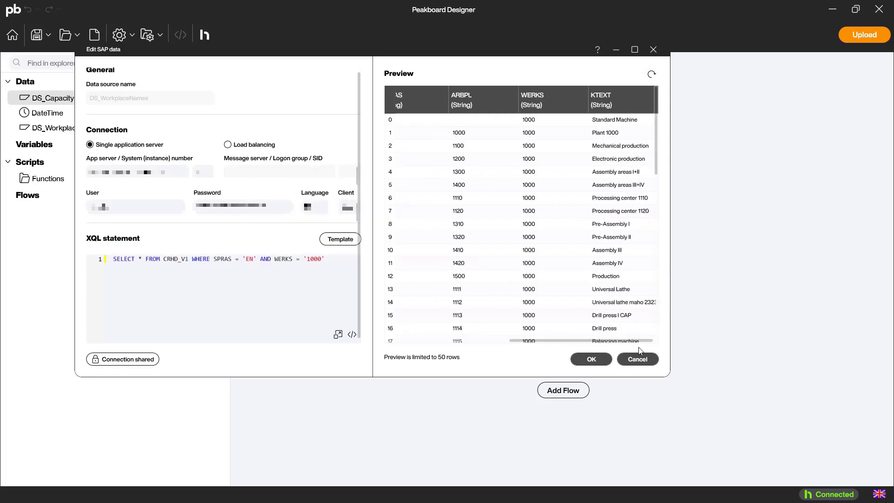
left_click(587, 360)
Create a dataflow from DS_CapacityPerWorkplace named DF_CapacityPerWorkplace.
right_click(101, 98)
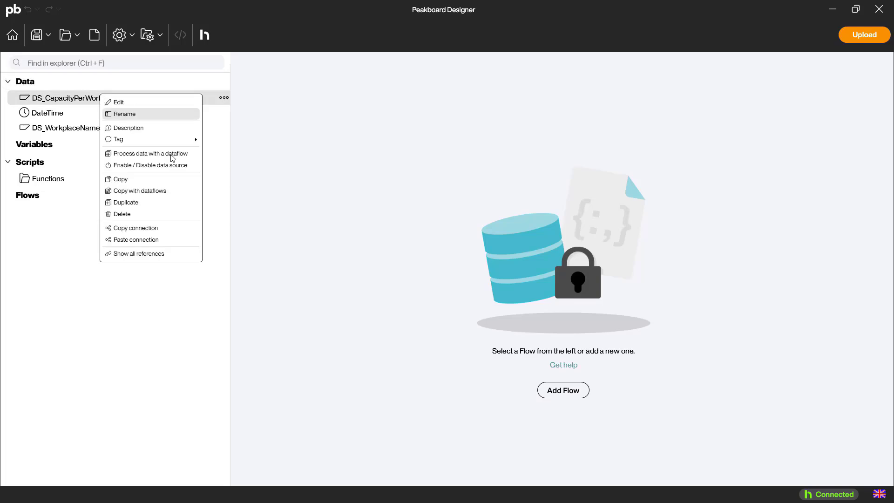
left_click(172, 156)
type("DF_Capaci")
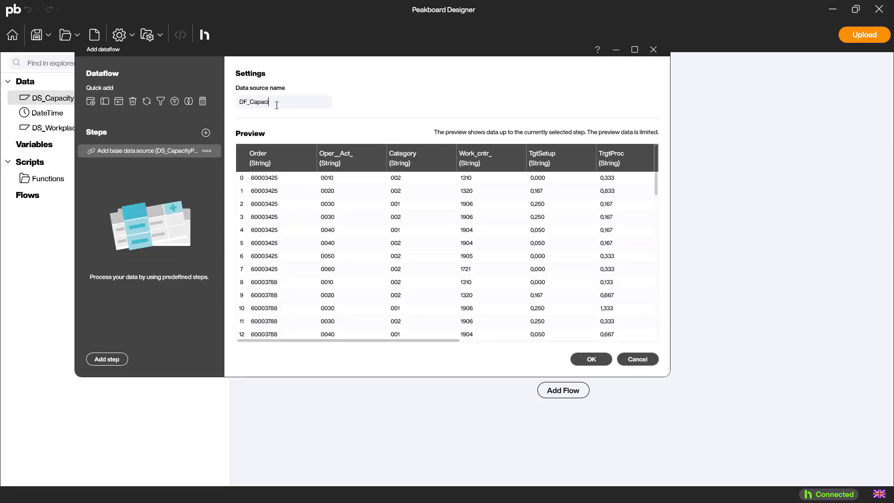
type("tyPerWorkplace")
Add an InnerJoin step with DS_WorkplaceNames, matching the work center column to ARBPL.
left_click(188, 101)
left_click(536, 115)
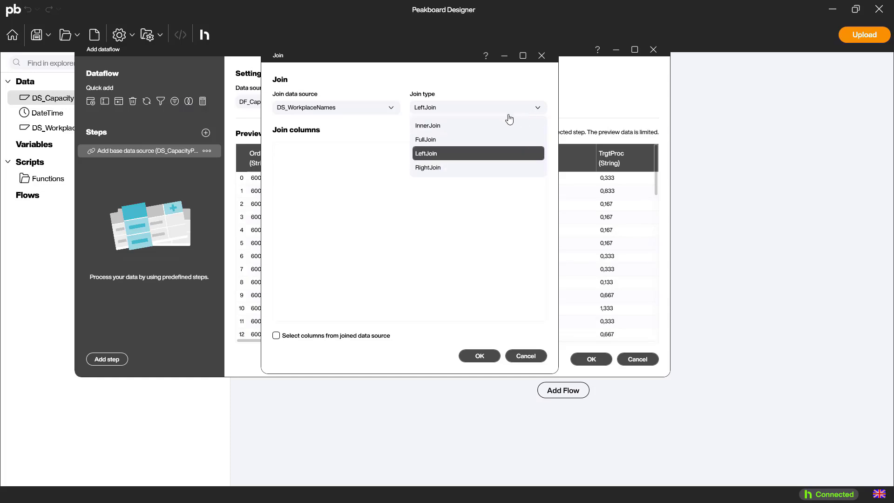
left_click(506, 122)
left_click(540, 131)
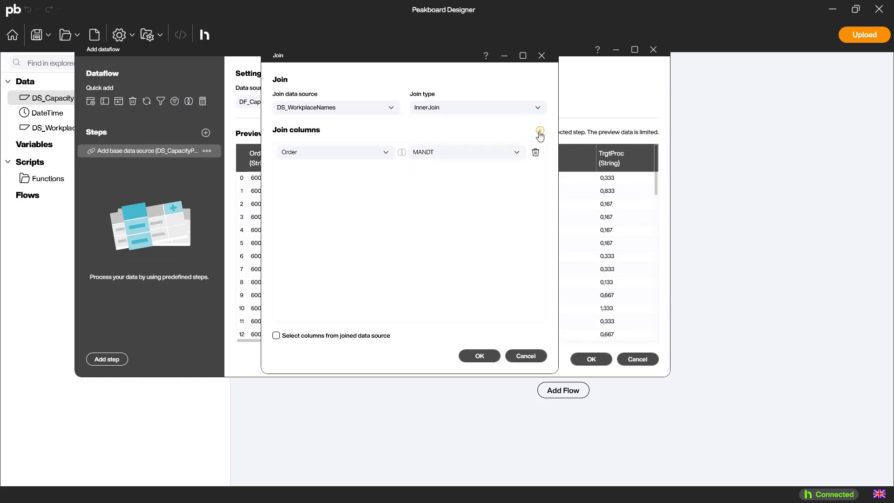
left_click(353, 157)
left_click(315, 213)
left_click(450, 156)
left_click(438, 227)
left_click(476, 356)
Add a Remove columns step keeping only Order, Oper__Act_, Work_cntr_, TgtSetup, TrgtProc and KTEXT.
left_click_drag(363, 341, 643, 346)
left_click(206, 133)
left_click(165, 205)
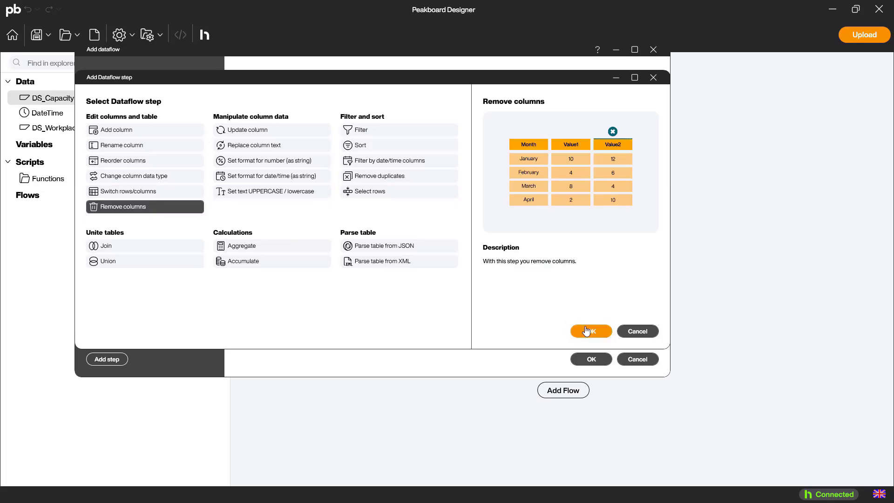
left_click(591, 274)
left_click(292, 317)
left_click(281, 161)
left_click(281, 174)
left_click(281, 199)
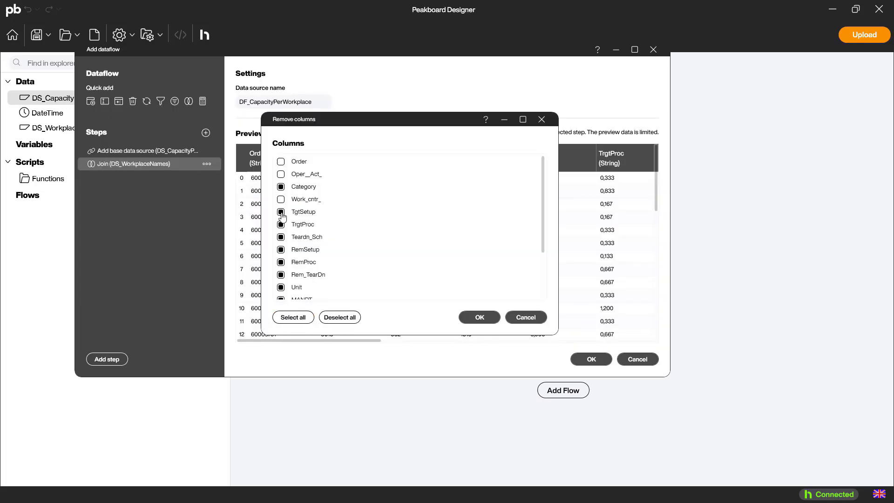
left_click(281, 211)
left_click(280, 223)
scroll(342, 265, "down", 3)
left_click(280, 293)
left_click(479, 317)
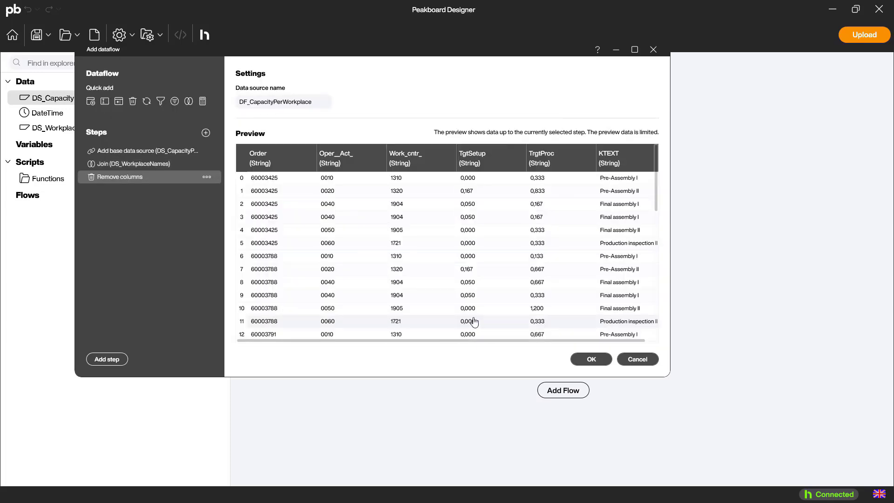
Add a Rename column step renaming Oper__Act_ to Operation, Work_cntr_ to Workcenter and KTEXT to WorkplaceText, then save the dataflow.
left_click(206, 133)
left_click(158, 147)
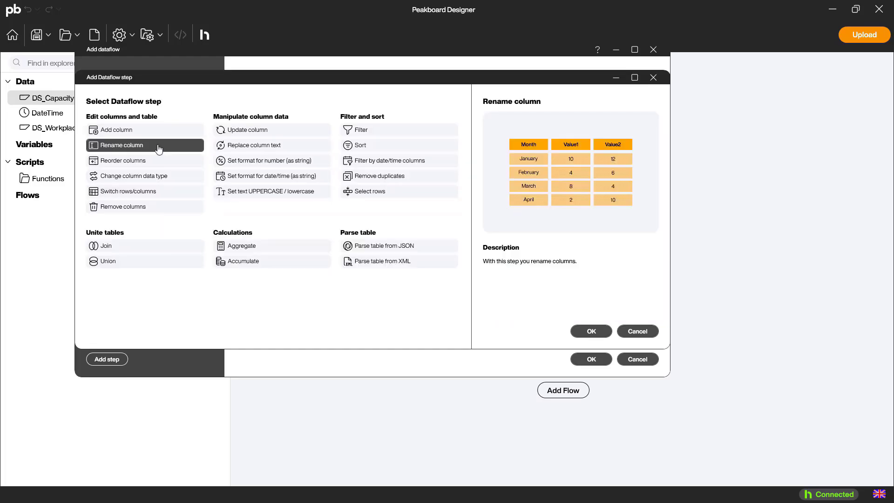
left_click(591, 330)
double_click(472, 199)
type("Operation")
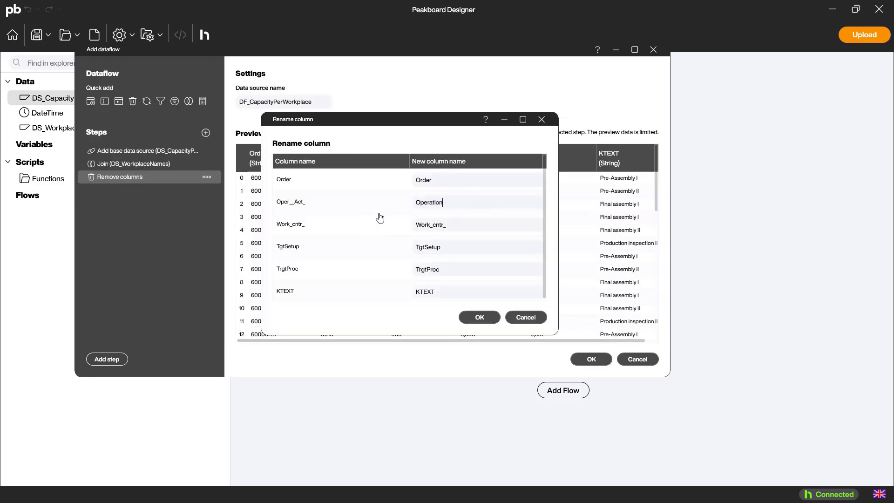
key("Tab")
type("Workcenter")
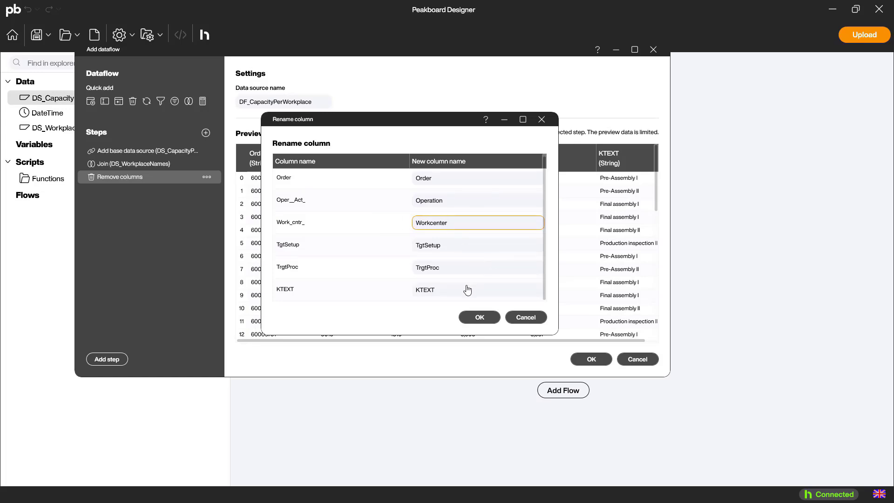
double_click(451, 291)
type("WorkplaceText")
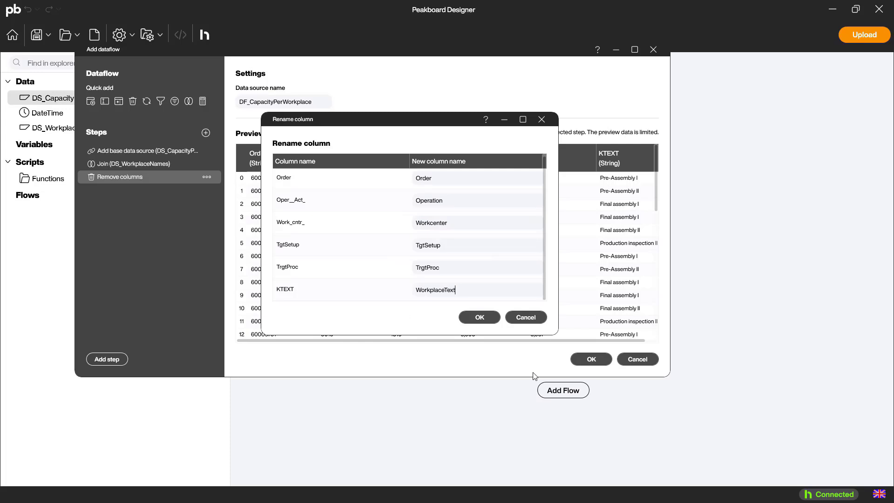
left_click(480, 317)
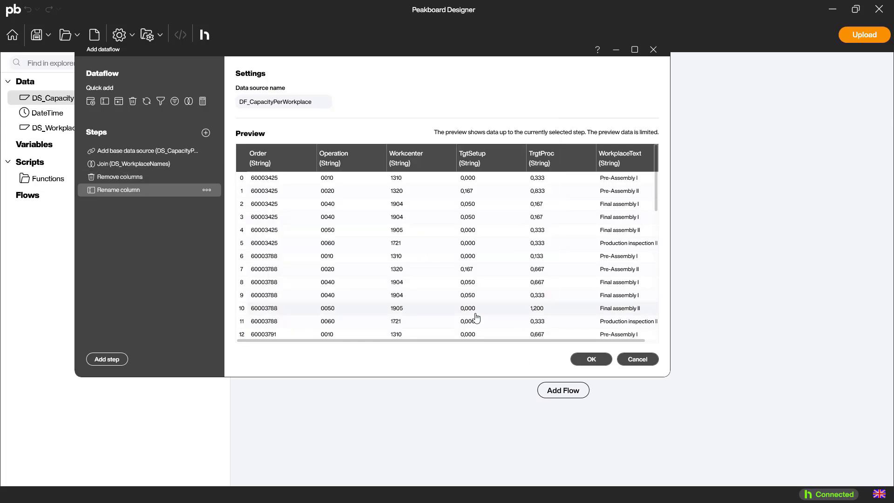
left_click(590, 360)
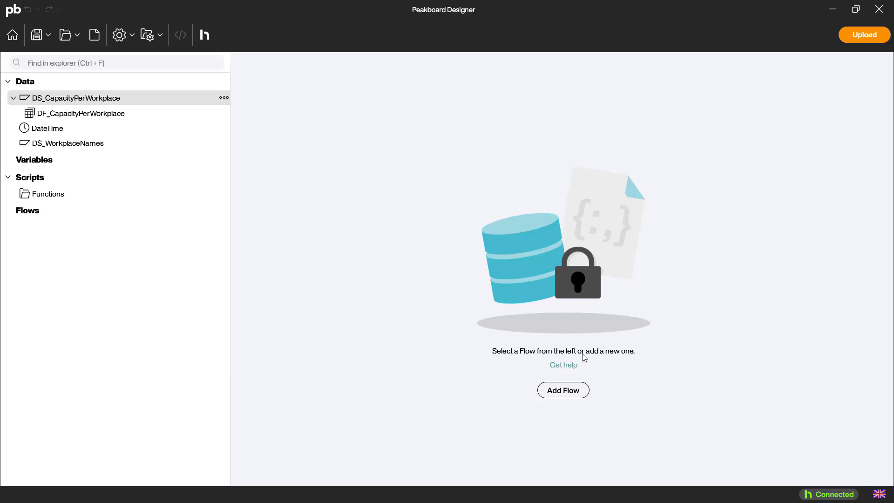
Create a new flow named UpdateCapacity.
left_click(564, 391)
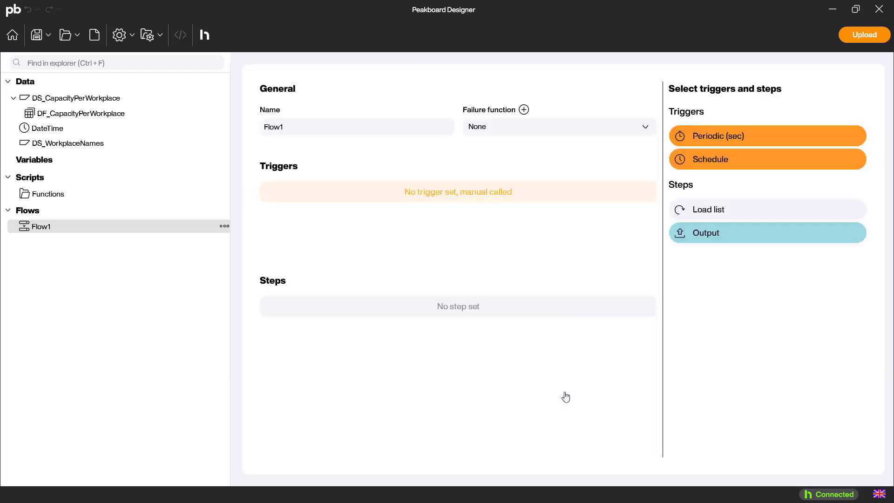
double_click(281, 129)
type("UpdateCapacity")
Add a Periodic trigger to the flow running every 90 seconds.
left_click_drag(772, 135, 459, 192)
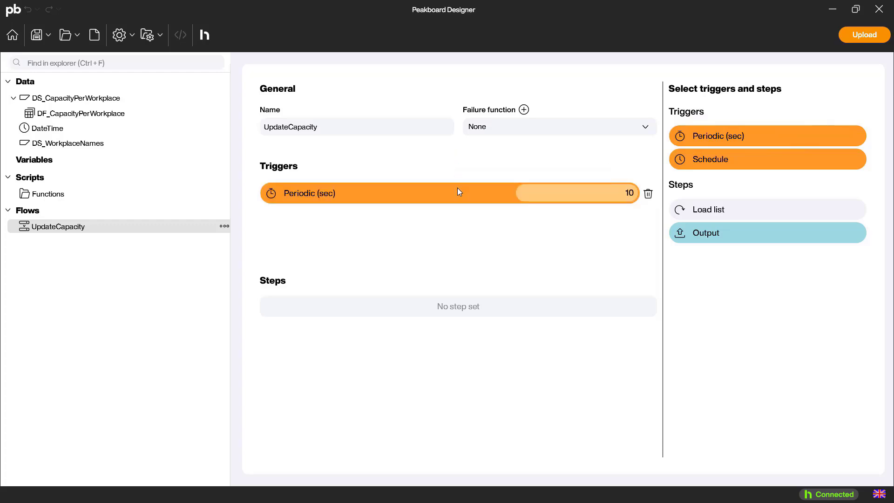
left_click_drag(603, 193, 648, 199)
type("90")
Add a Load list step for DS_CapacityPerWorkplace.
left_click_drag(758, 208, 469, 308)
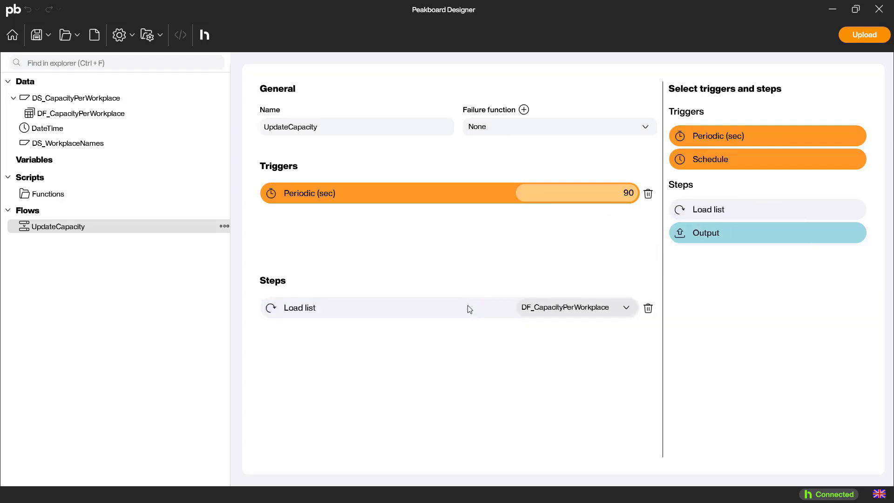
left_click(597, 310)
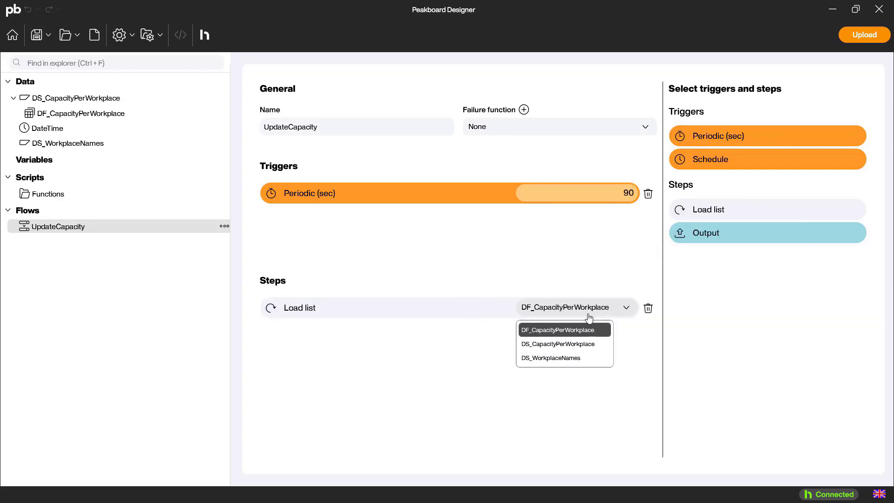
left_click(581, 345)
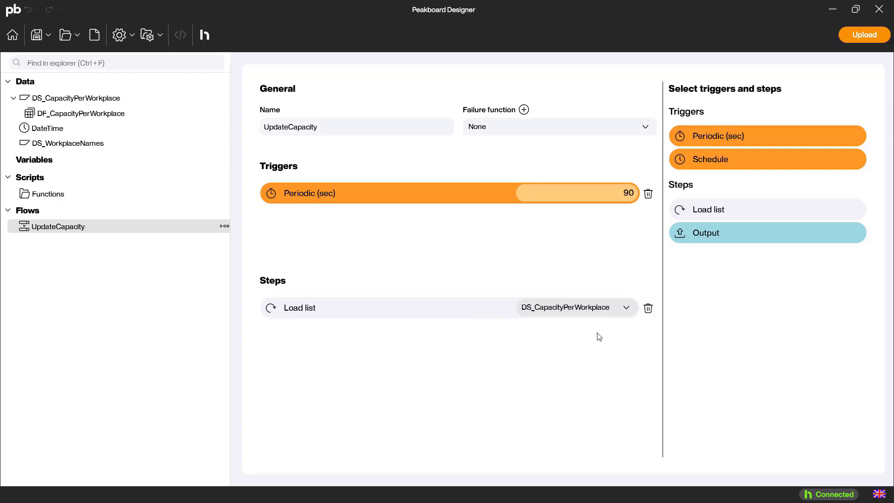
Add a second Load list step for DS_WorkplaceNames, running Always after the first.
left_click_drag(725, 208, 471, 328)
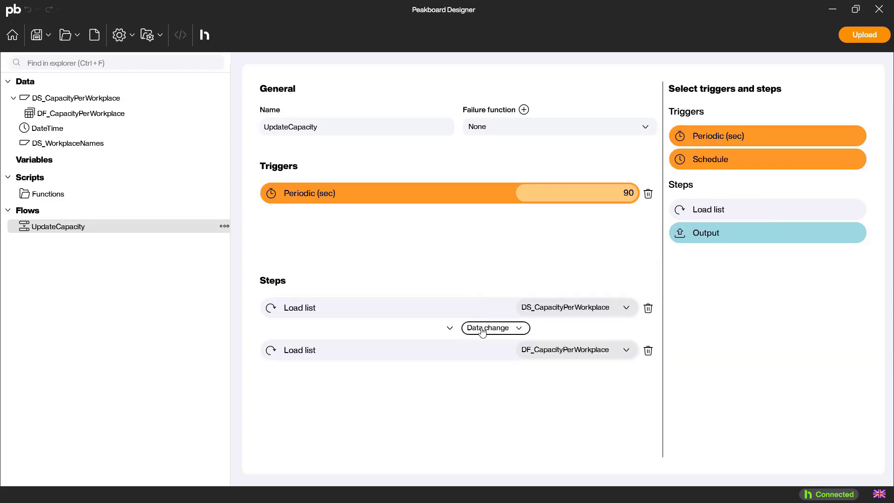
left_click(516, 329)
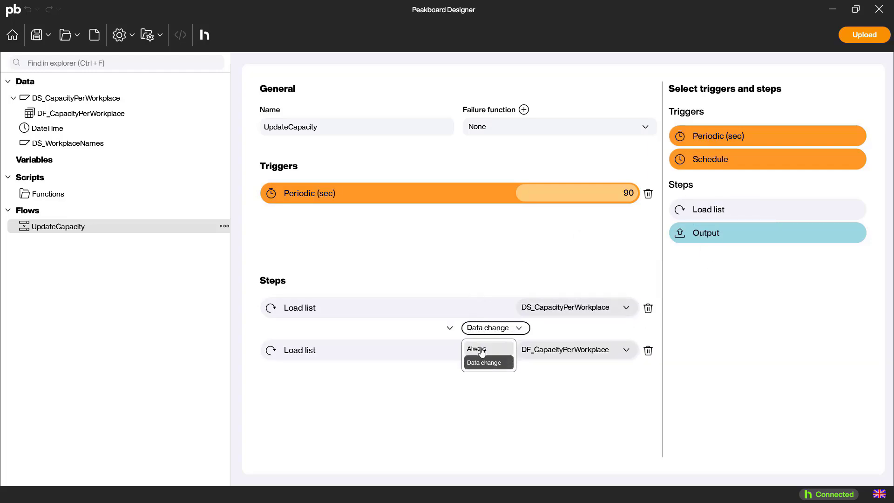
left_click(480, 347)
left_click(601, 351)
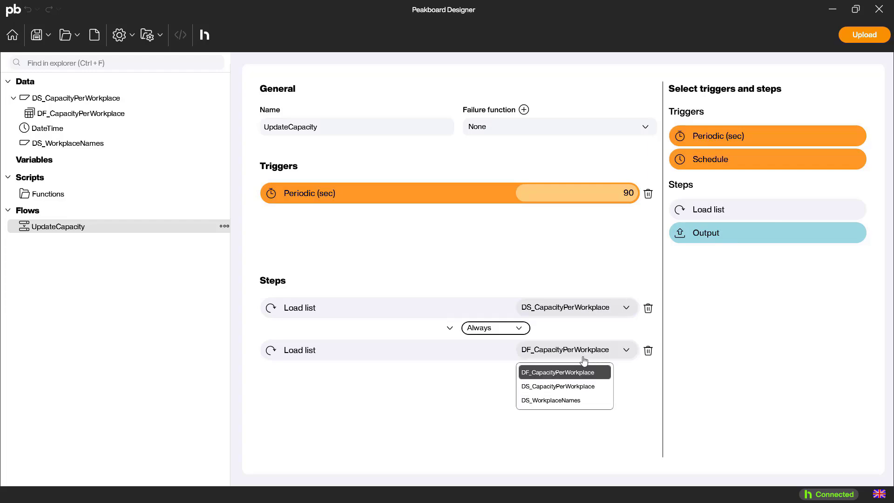
left_click(559, 407)
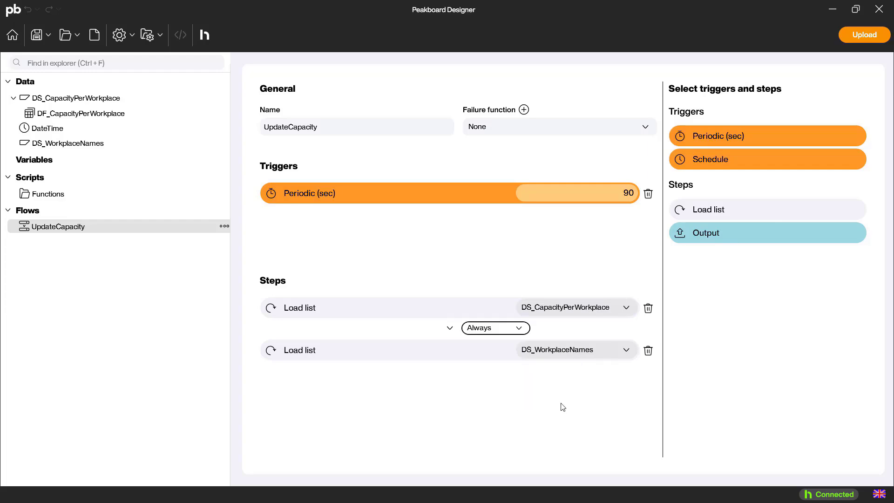
Add a third Load list step for DF_CapacityPerWorkplace, running Always after the previous step.
left_click_drag(725, 210, 449, 366)
left_click(515, 370)
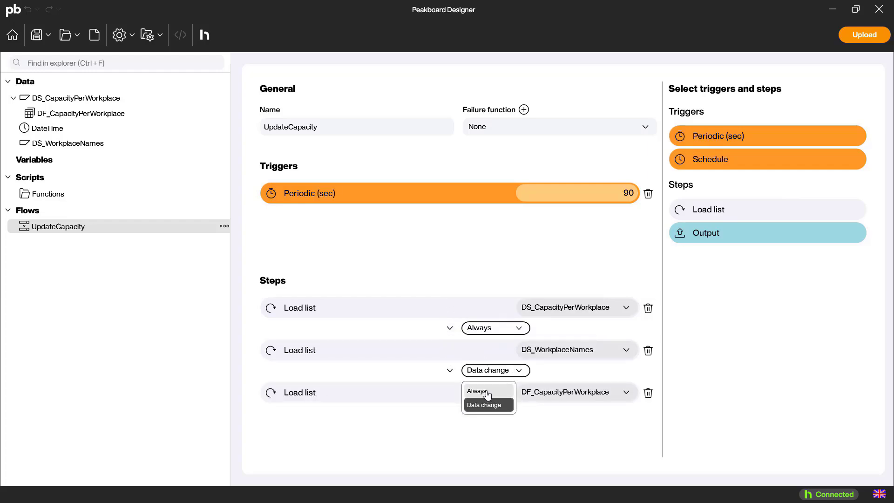
left_click(492, 392)
left_click(612, 394)
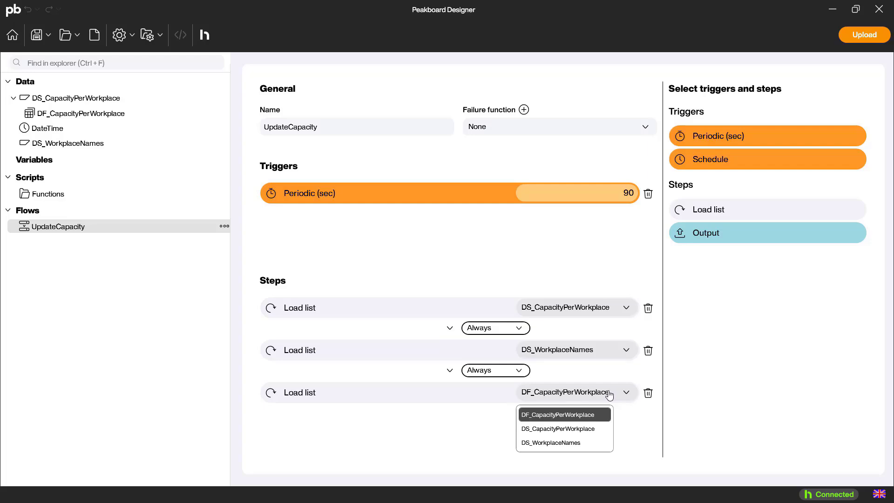
left_click(588, 420)
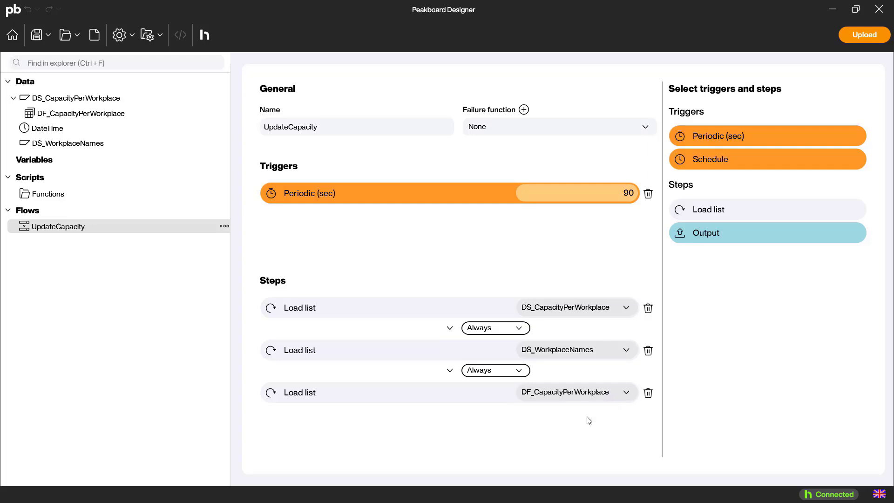
Add an Output step for DF_CapacityPerWorkplace on Data change, with the write mode set to Override.
left_click_drag(741, 235, 457, 406)
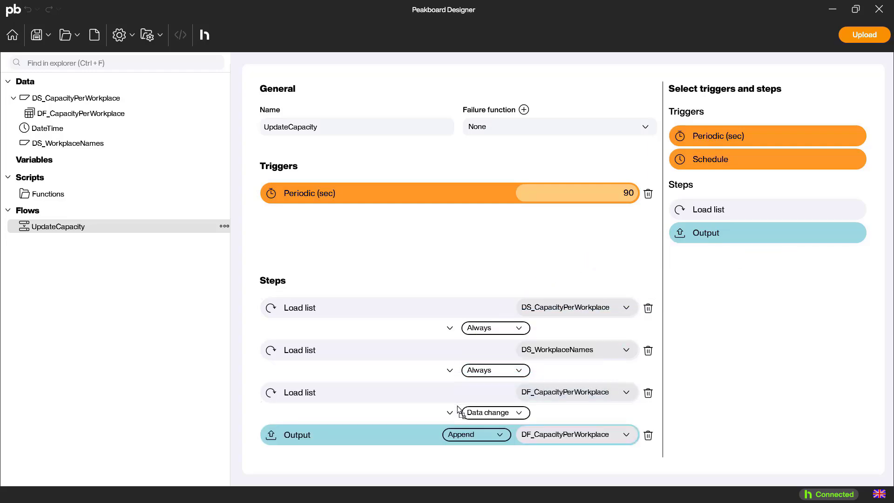
left_click(497, 413)
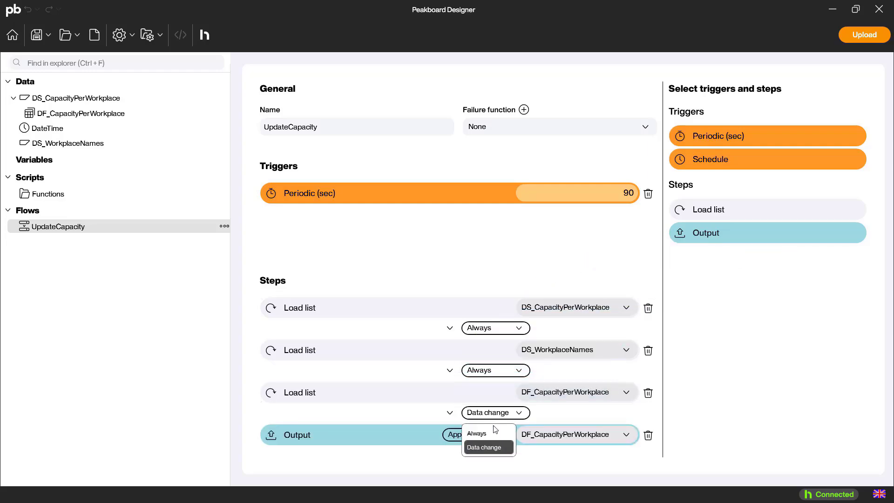
left_click(498, 447)
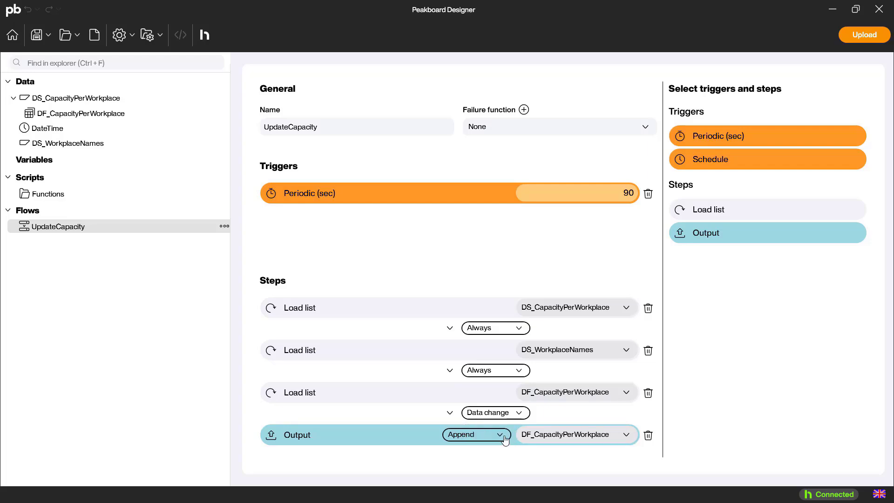
left_click(499, 437)
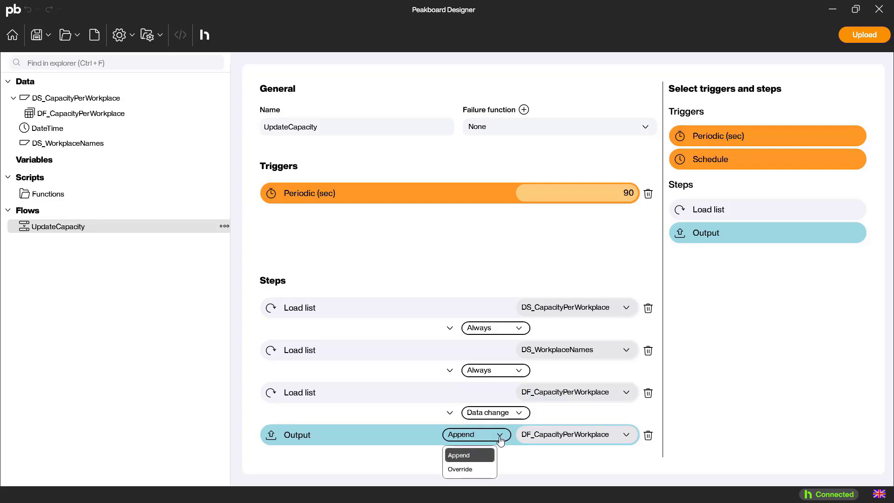
left_click(478, 470)
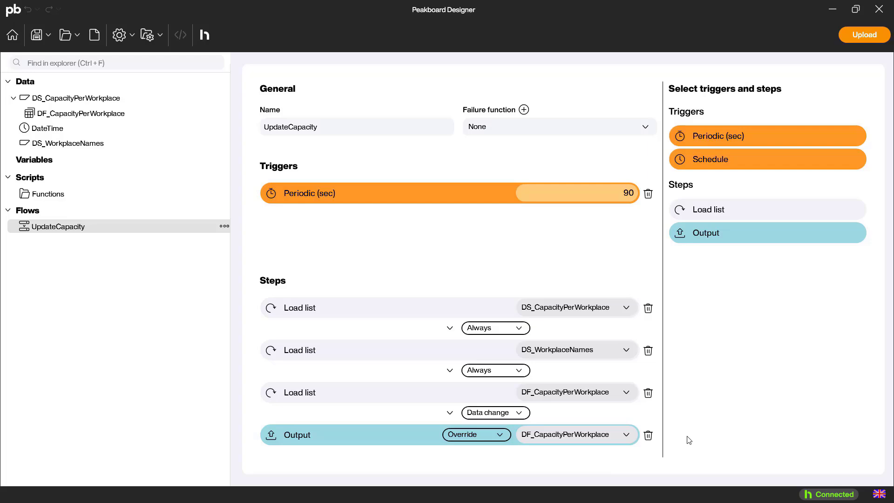
Upload the project to the Hub under the name CapPerWpProject.
left_click(864, 35)
type("C")
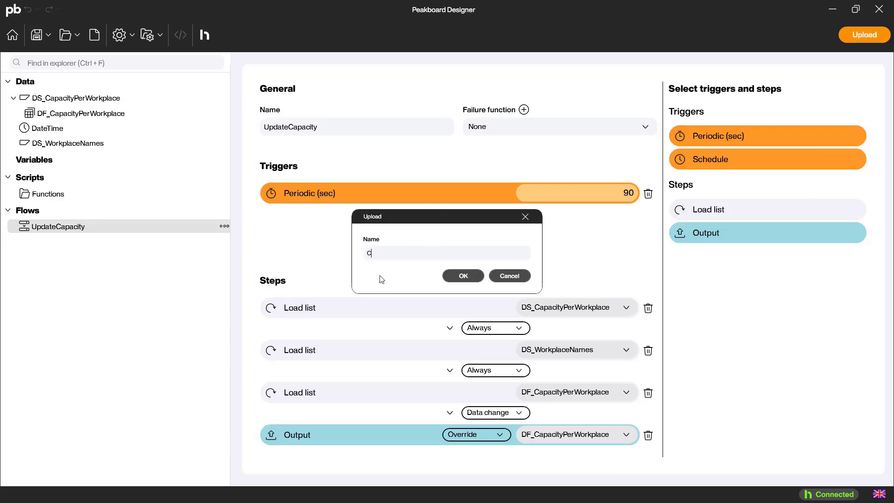
type("apPe")
type("rWpFlow")
key("Return")
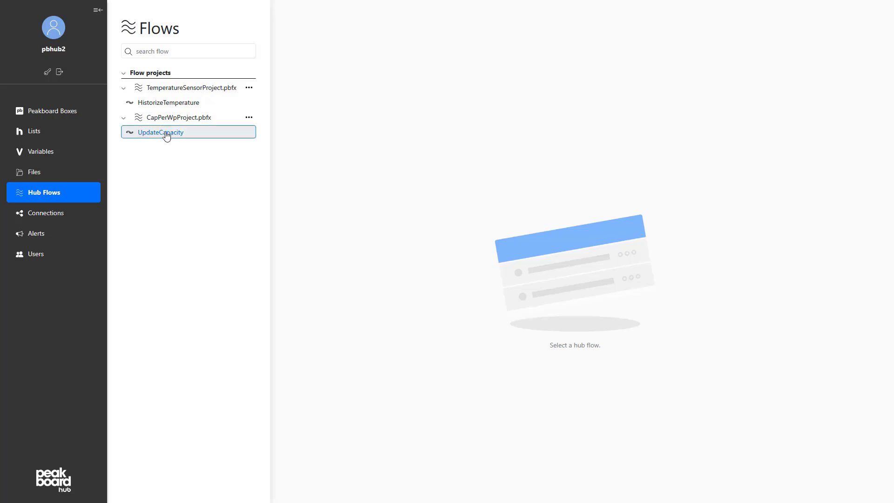
In the Hub, open the UpdateCapacity flow and then the DF_CapacityPerWorkplace list under the project's flow lists.
left_click(167, 135)
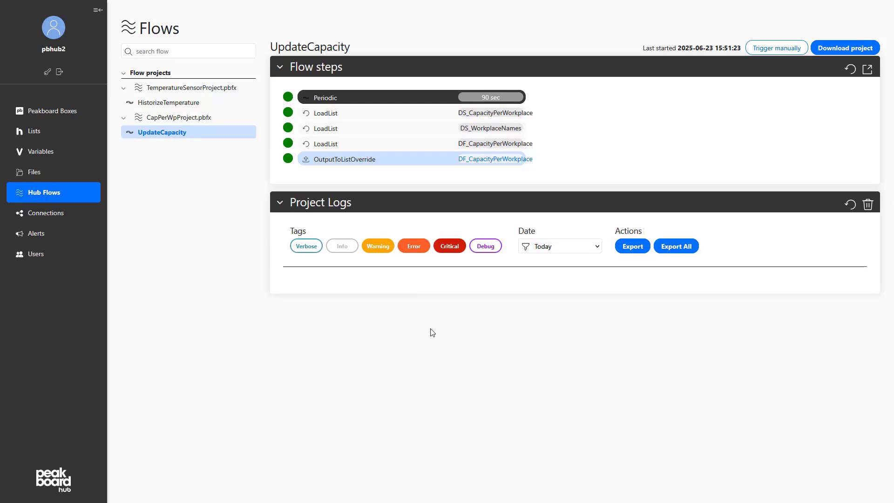
left_click(36, 132)
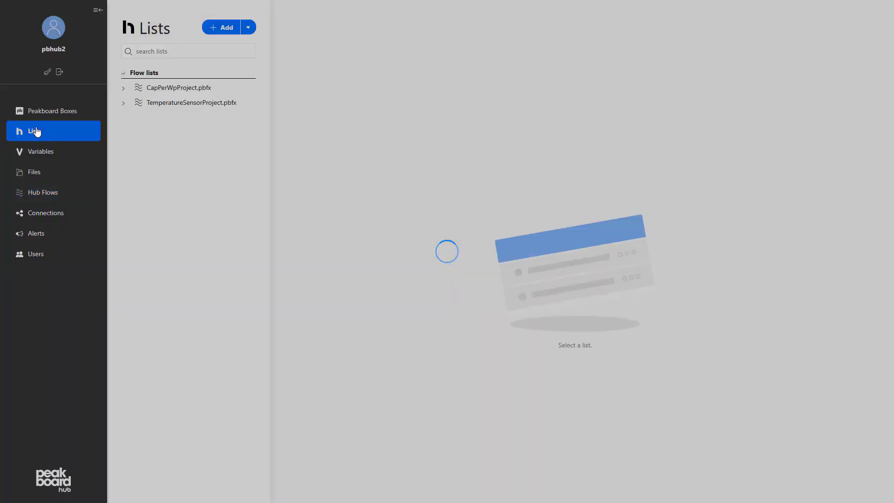
left_click(124, 89)
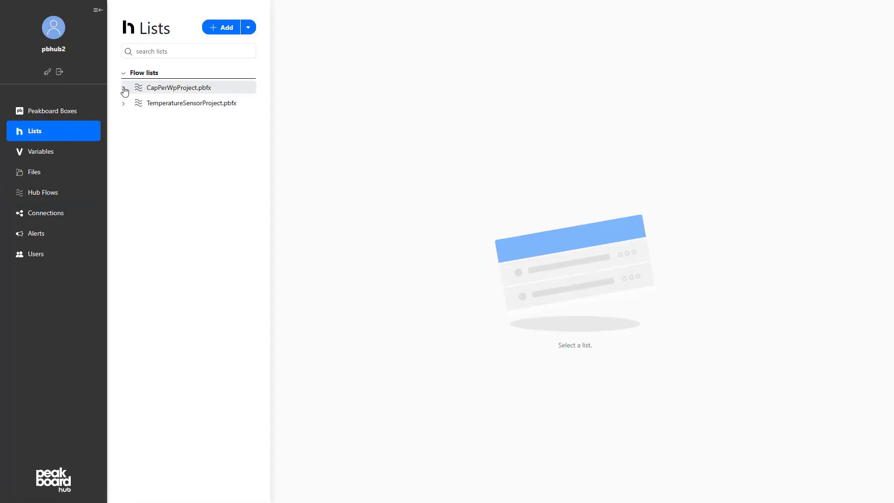
left_click(124, 103)
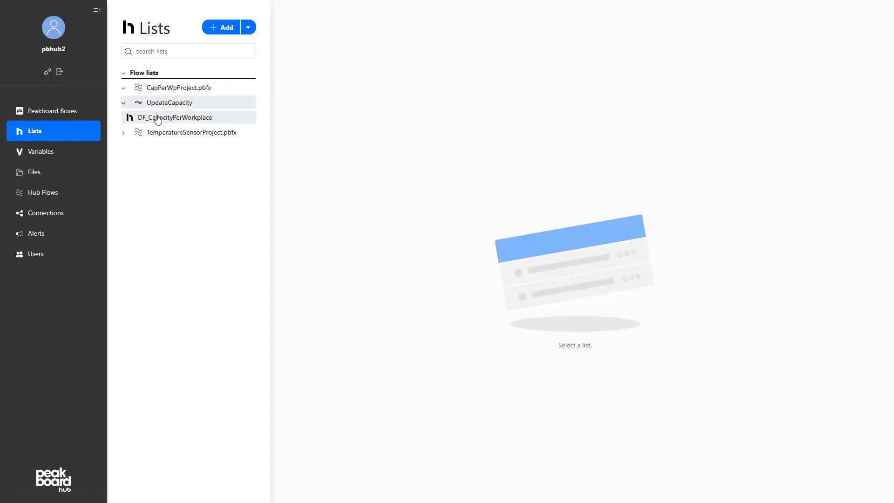
left_click(156, 118)
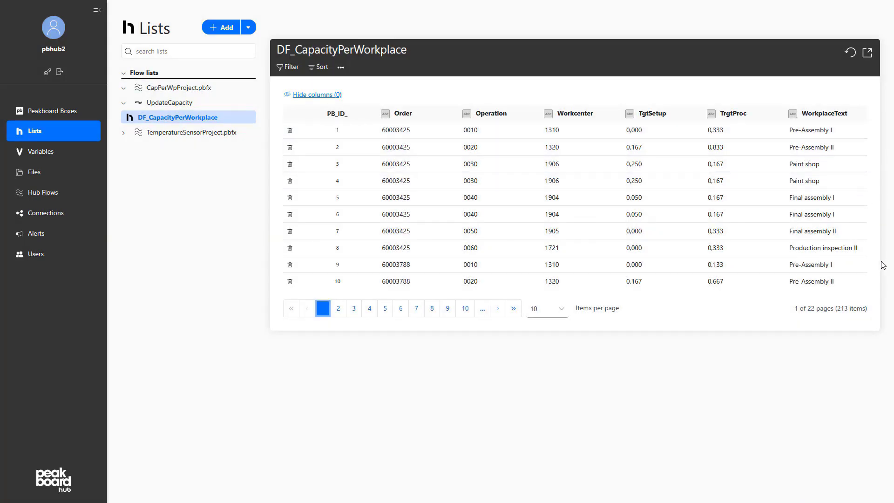